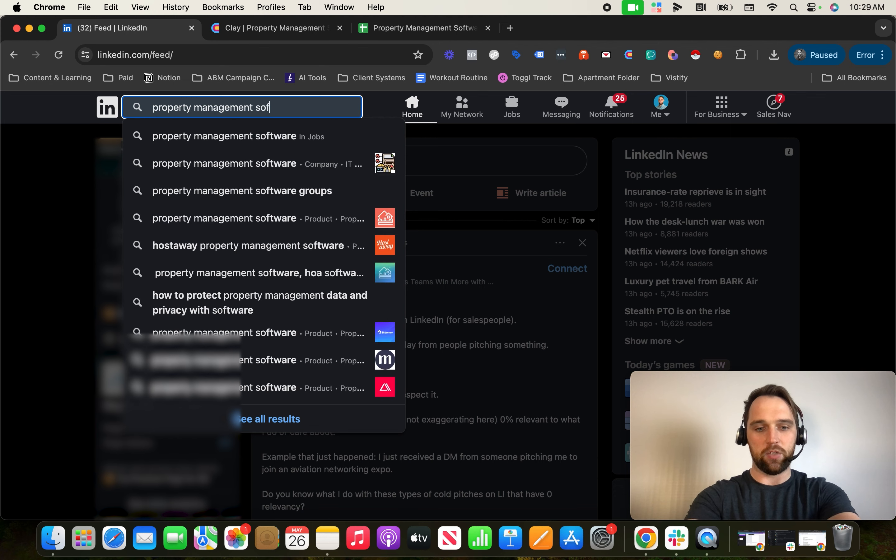
Search LinkedIn for "property management software", limit the results to products and look through the list
key(Return)
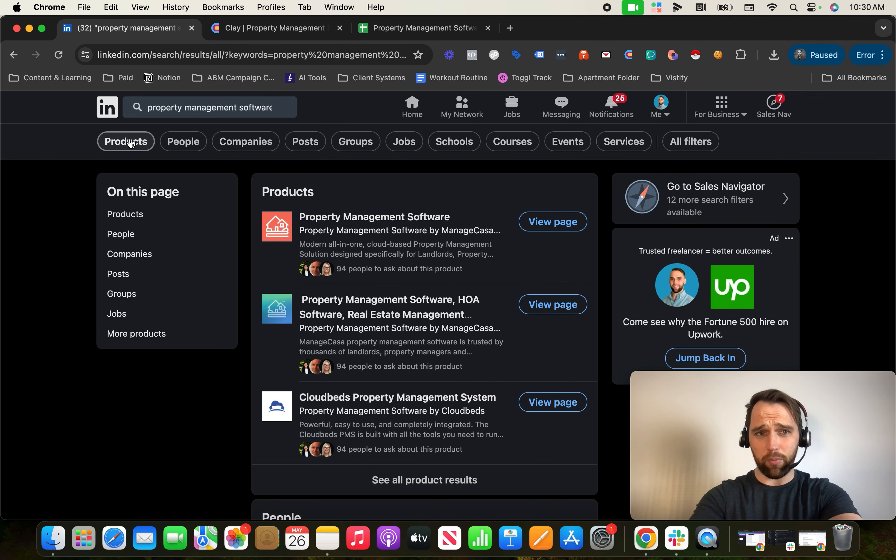
click(130, 142)
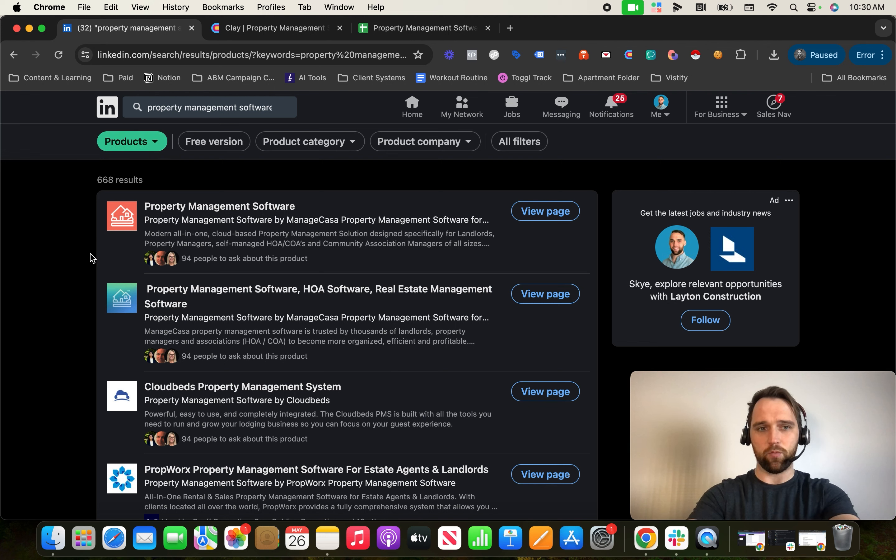
scroll(33, 295, down, 20)
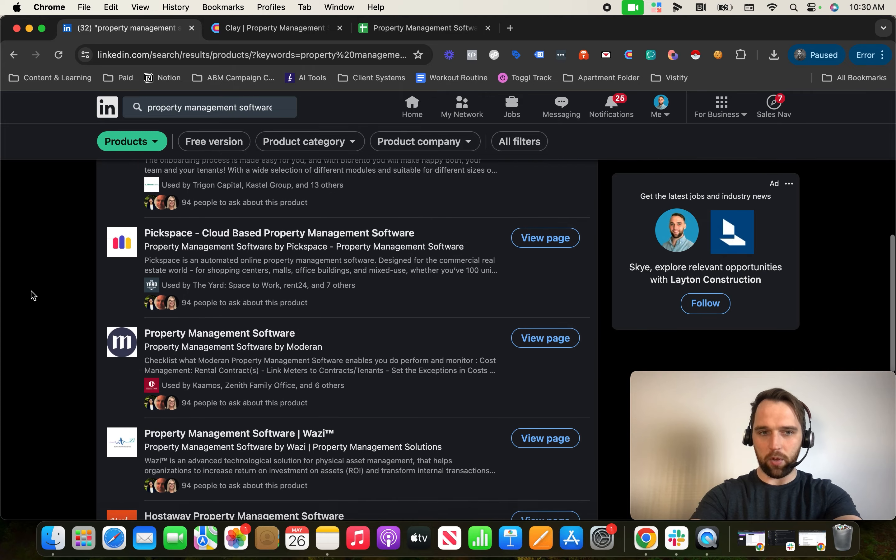
scroll(32, 295, up, 20)
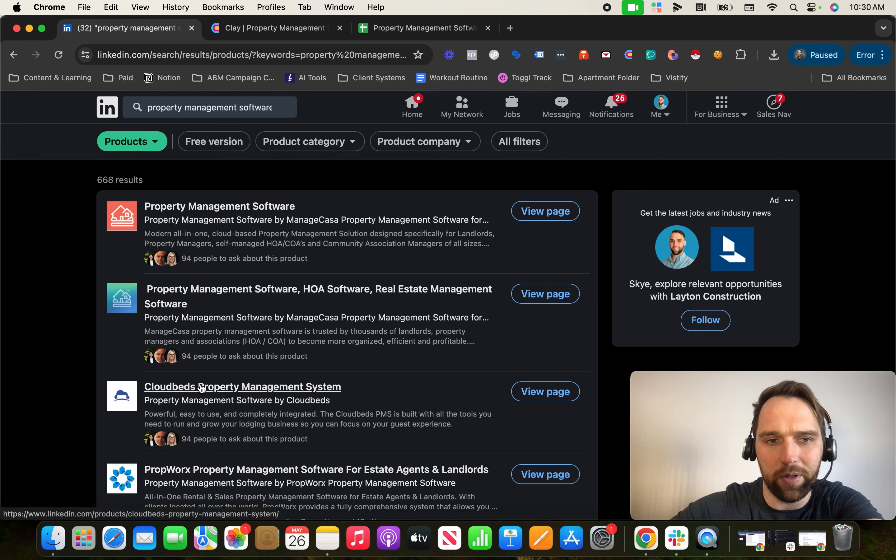
Open the first product result in a separate tab, review the ManageCasa product page and close it
right_click(203, 203)
click(230, 206)
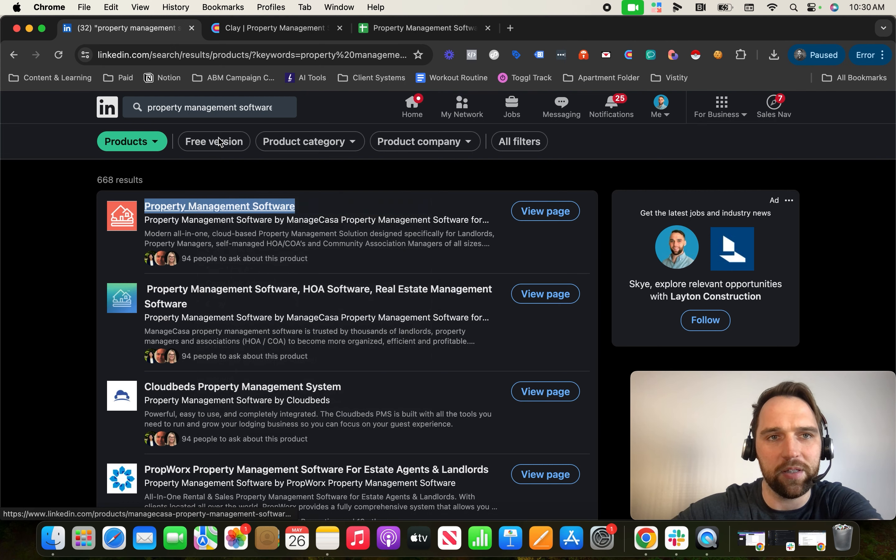
click(242, 31)
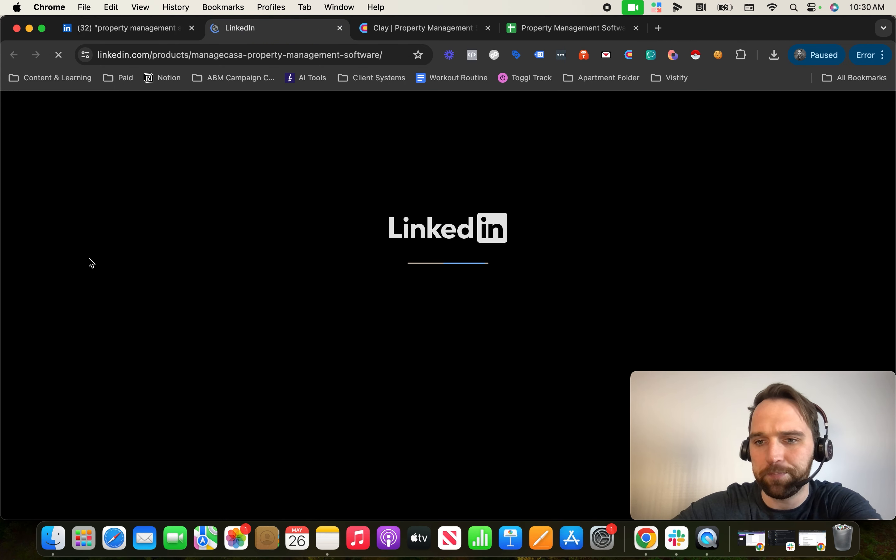
scroll(54, 332, down, 3)
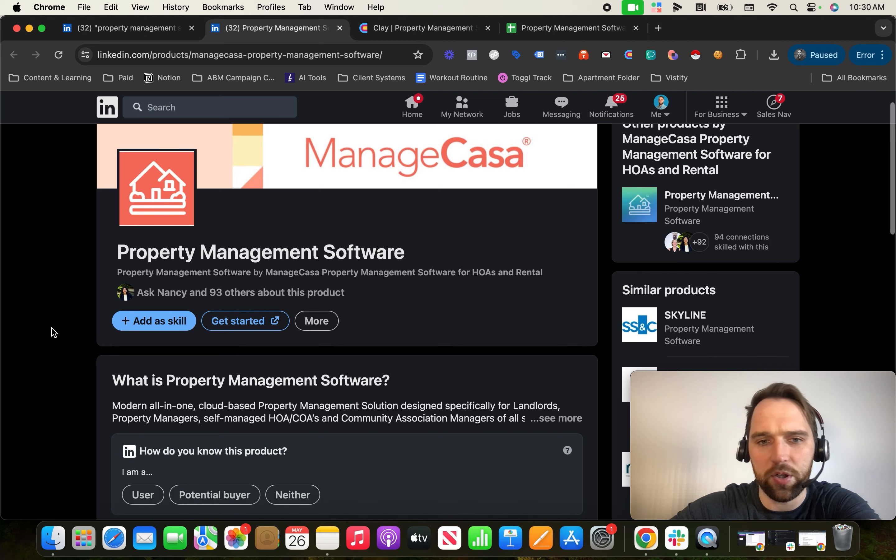
scroll(54, 332, down, 6)
scroll(54, 332, up, 9)
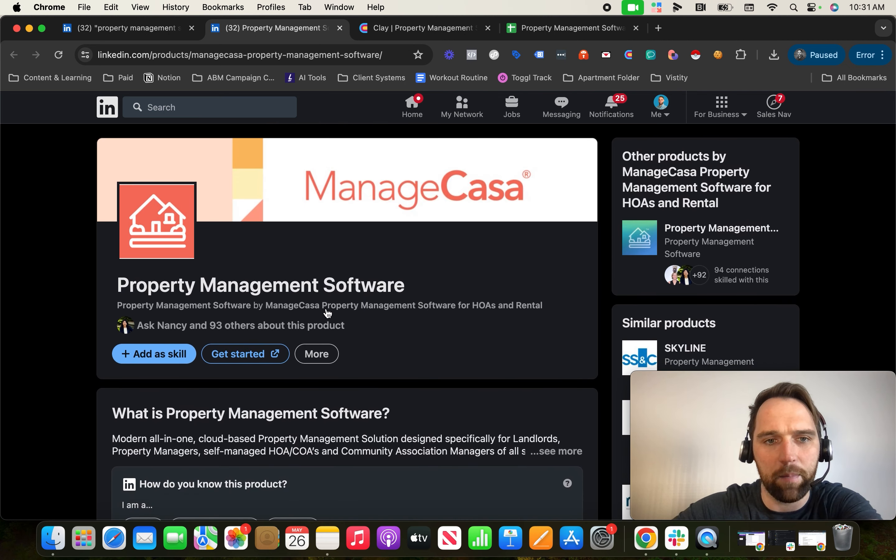
click(340, 29)
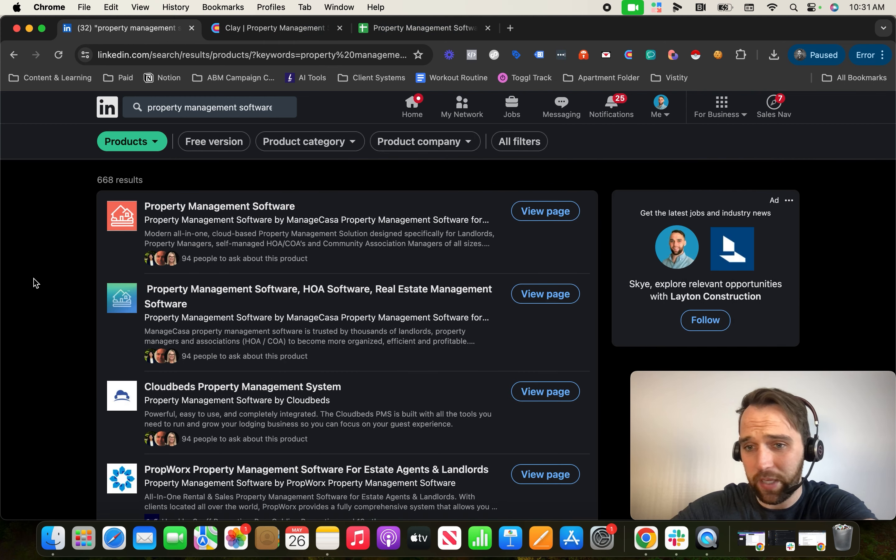
View the bardeen.ai website in a new tab and close it again
click(510, 28)
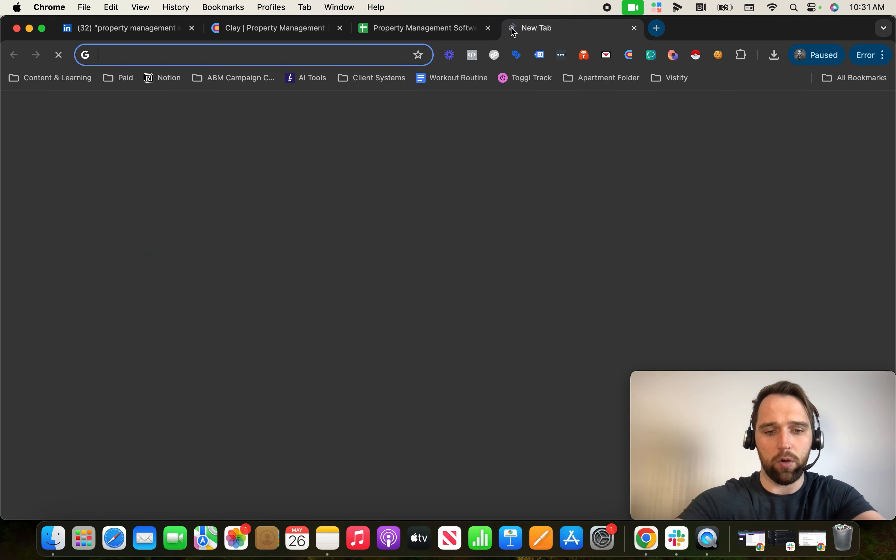
text(bar)
key(Return)
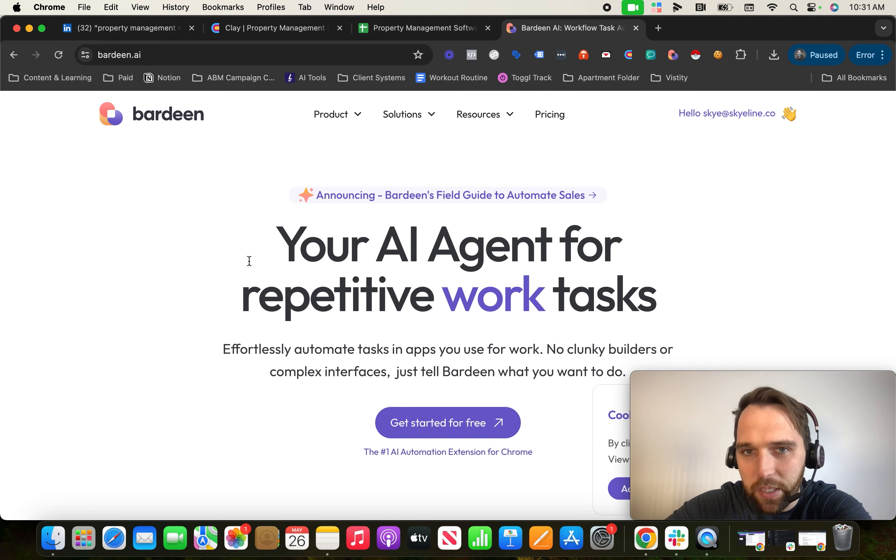
click(637, 29)
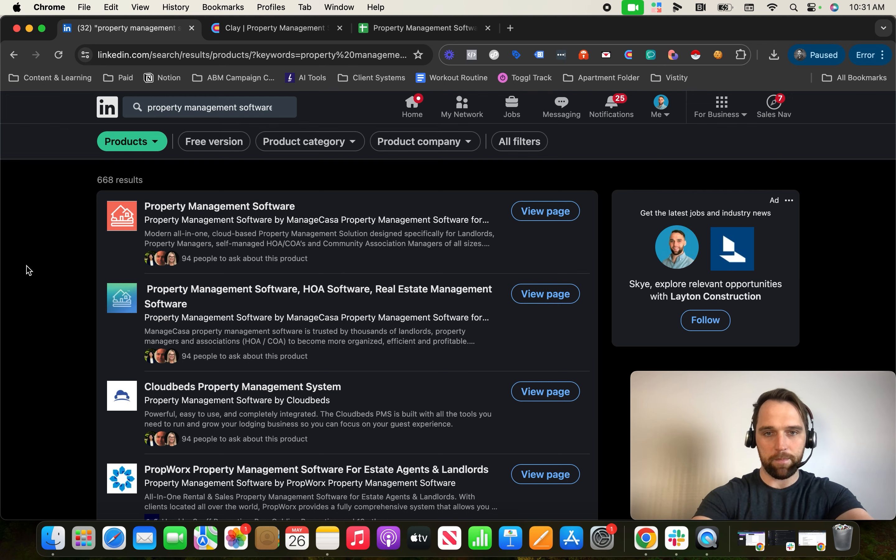
Open Bardeen over the LinkedIn results and start a blank automation with the "Scrape data on active tab" action
key(alt+b)
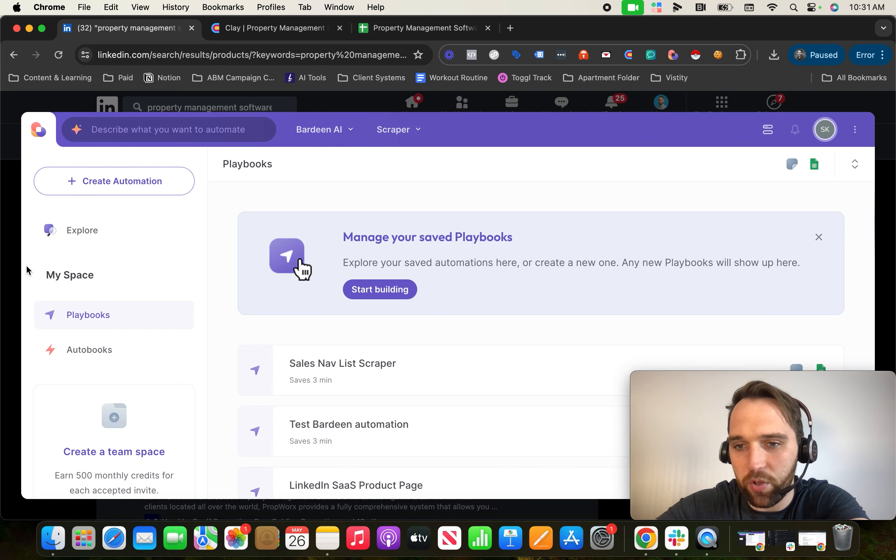
click(112, 182)
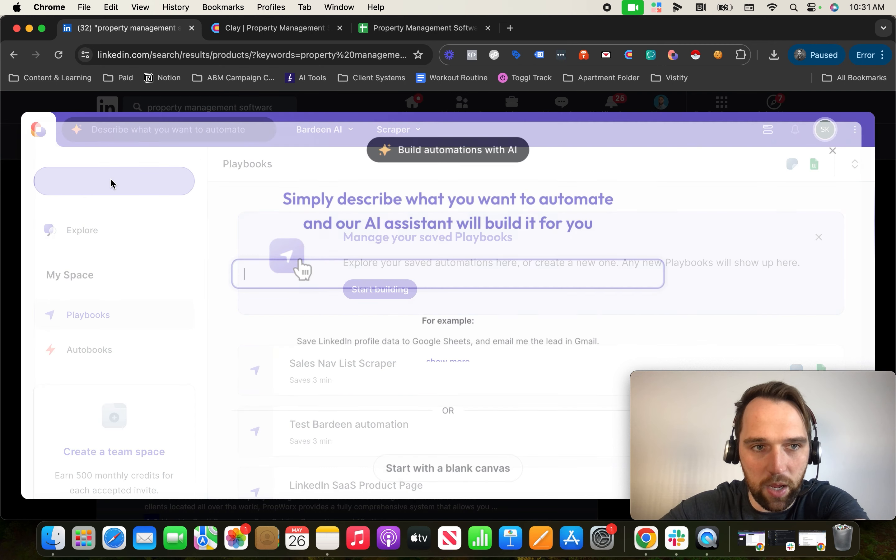
click(440, 482)
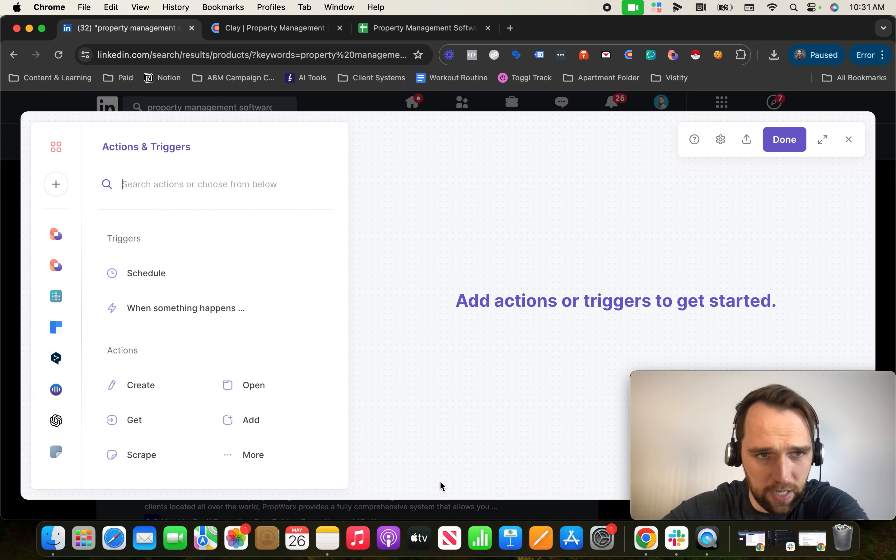
click(132, 463)
click(173, 284)
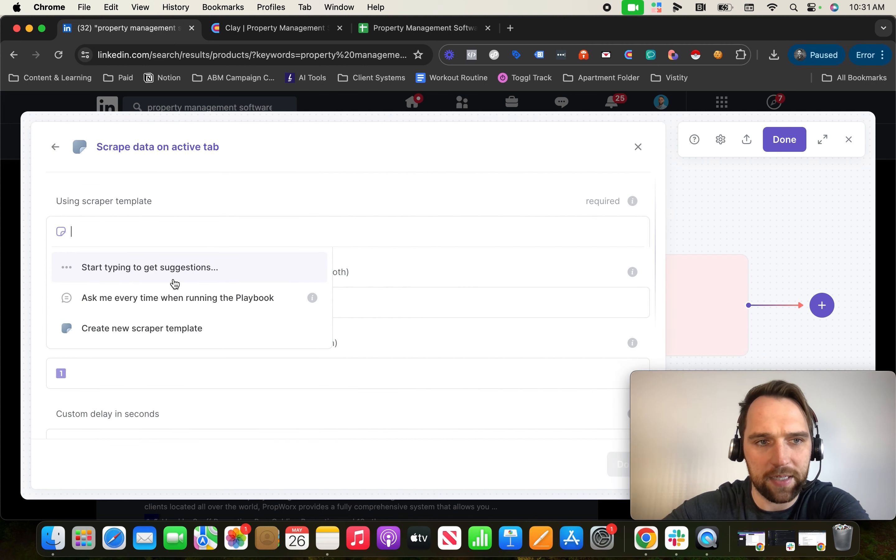
Create a new scraper template using the URL of the LinkedIn product search results page
click(176, 333)
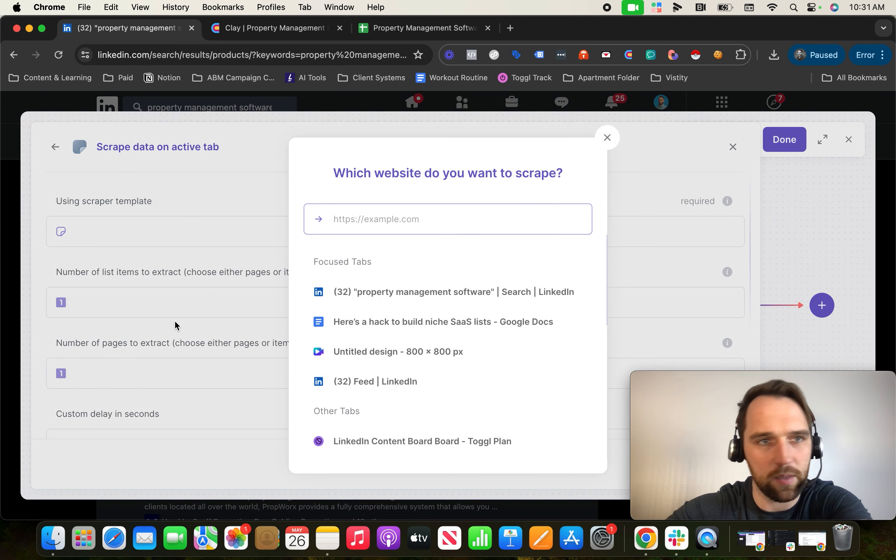
click(174, 56)
key(super+c)
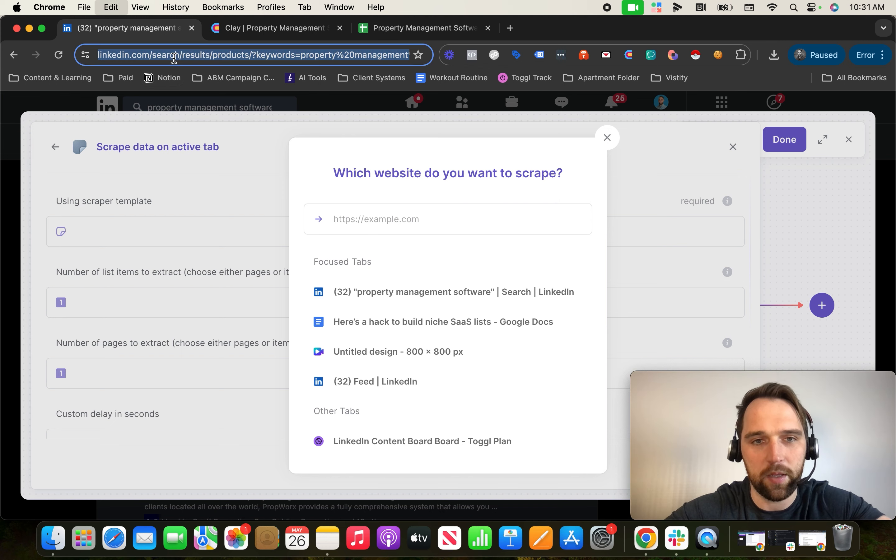
click(380, 218)
key(super+v)
key(Return)
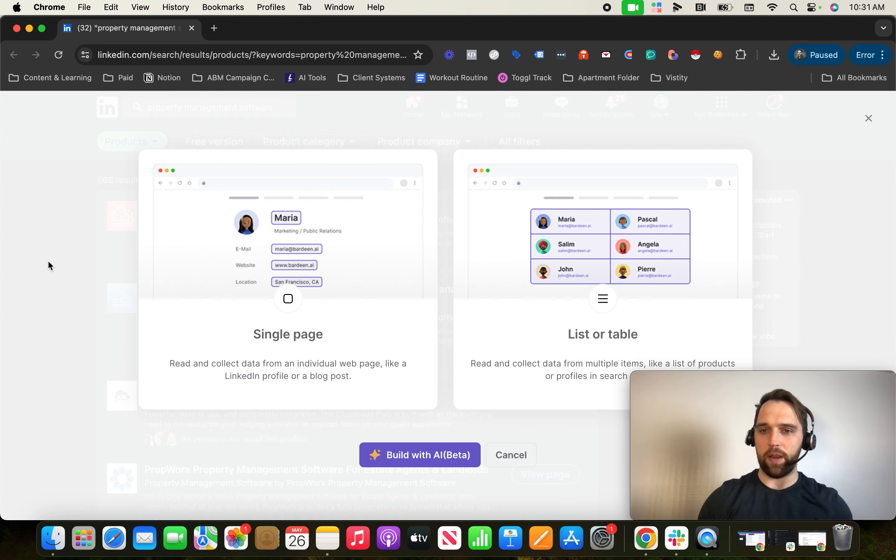
Make it a list scraper named "YouTube Video Example" and locate the list by the company lines of the first two results
click(510, 257)
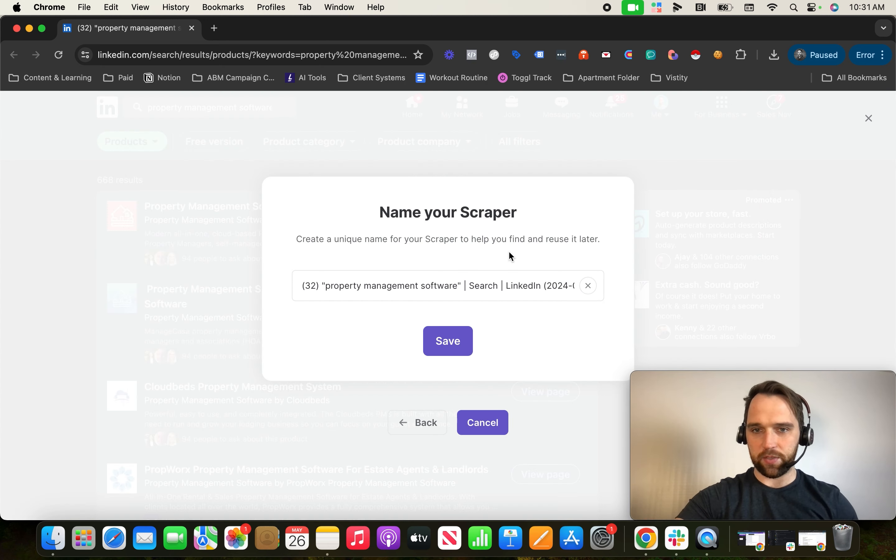
key(Return)
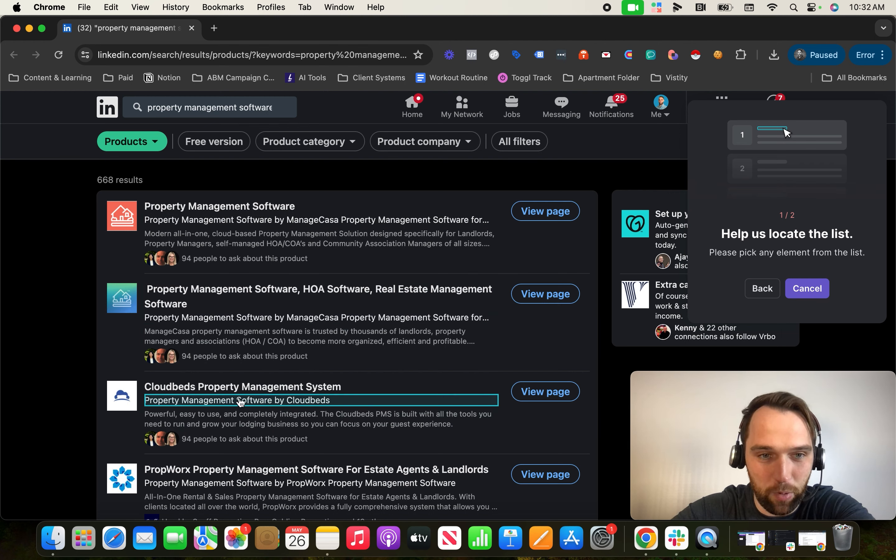
click(304, 222)
click(272, 321)
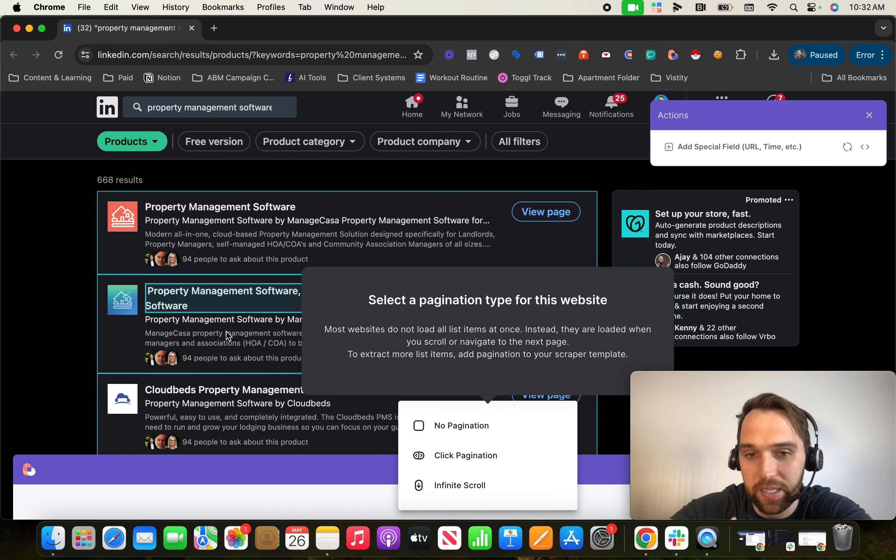
Set click pagination for the scraper, using the results page's Next control
scroll(533, 224, down, 5)
scroll(533, 224, down, 5)
click(476, 458)
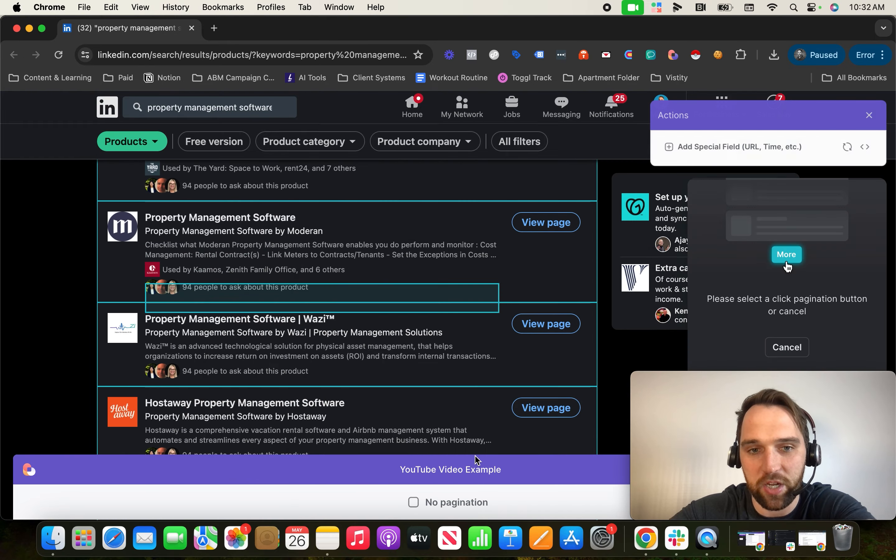
scroll(515, 319, down, 10)
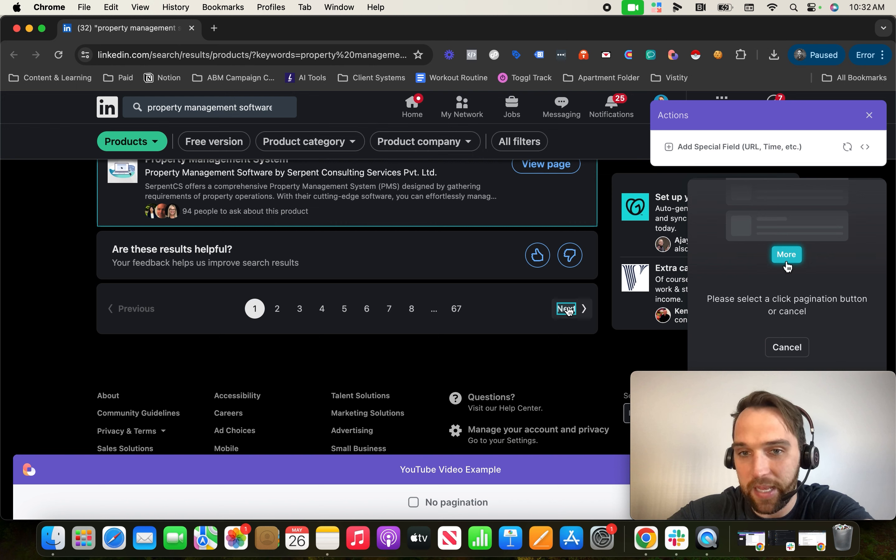
click(567, 310)
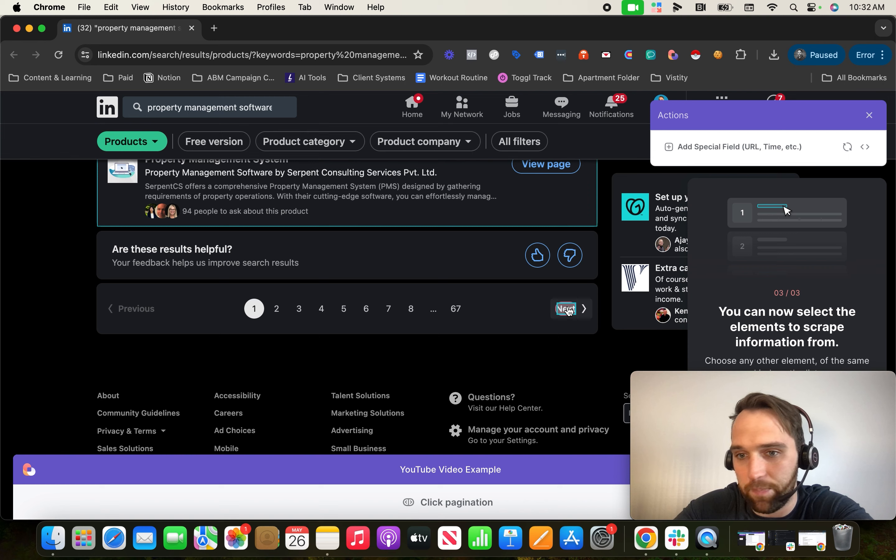
Scrape the text of each result's company line into a column named "Text" and save the template
scroll(366, 294, up, 10)
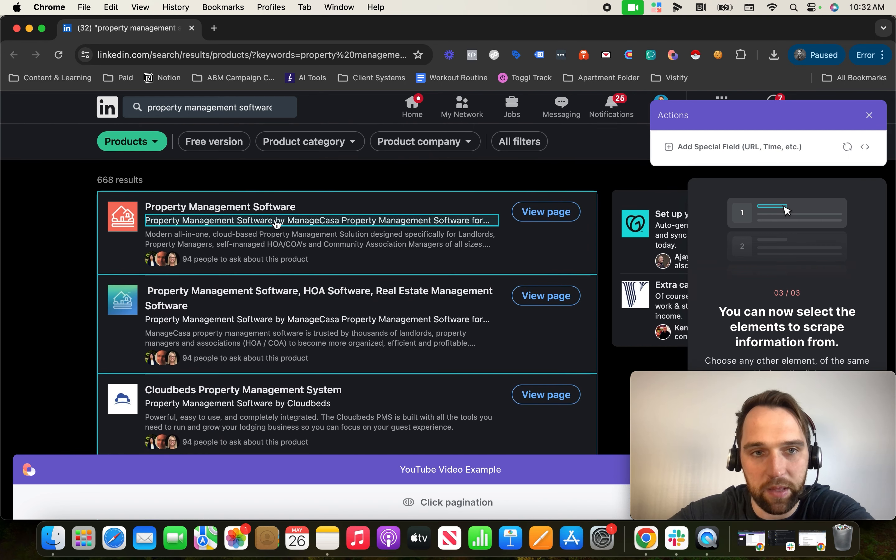
click(271, 222)
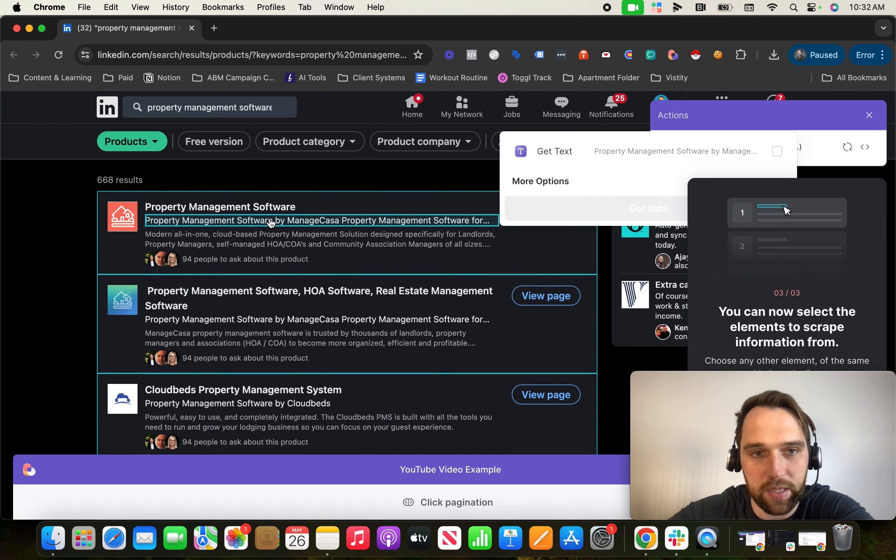
click(654, 160)
text(Text)
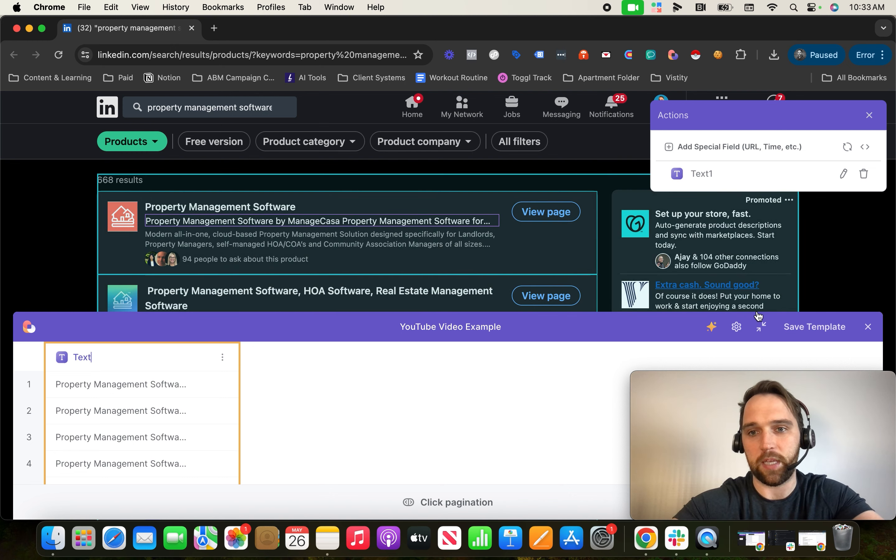
click(811, 328)
Limit the scrape action to 5 list items and finish its setup
text(5)
key(Return)
scroll(179, 287, down, 1)
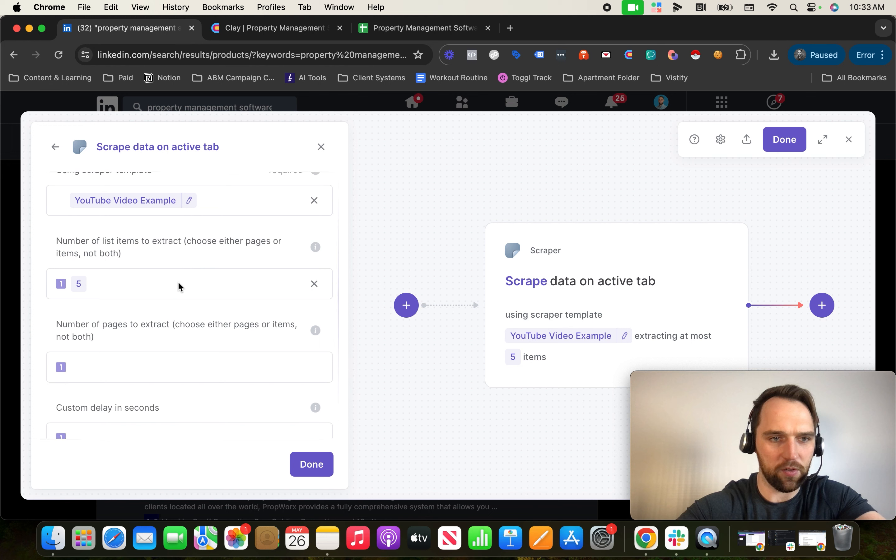
click(311, 465)
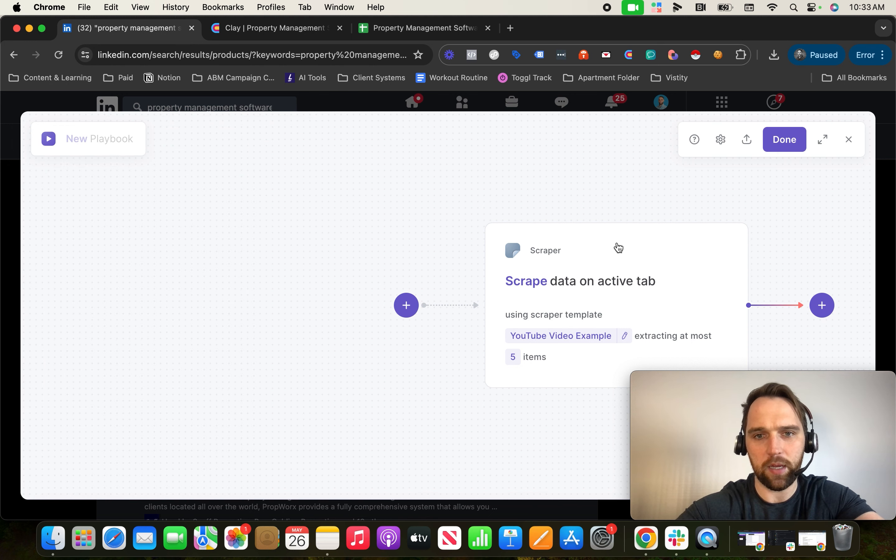
Append the Google Sheets action "Add rows to Google Sheet" after the scraper action
drag(630, 200, 506, 196)
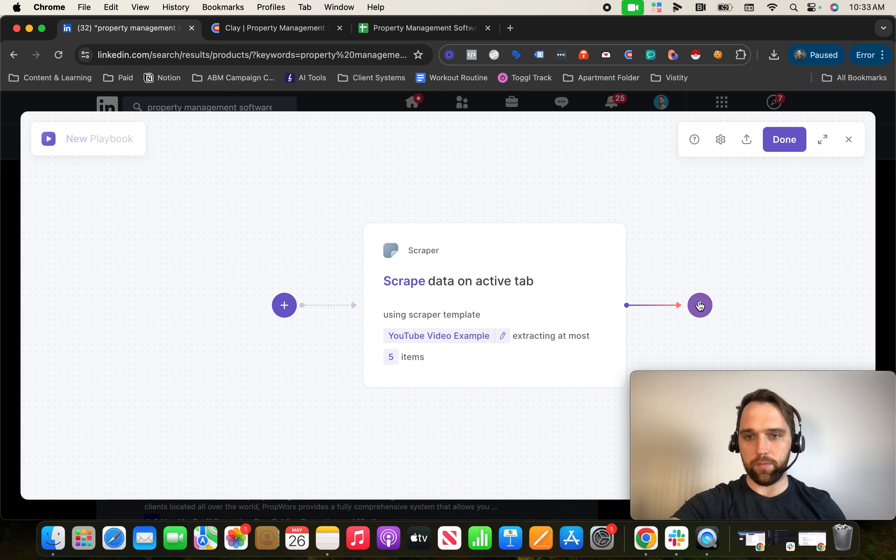
mouse_move(537, 328)
click(700, 306)
click(670, 344)
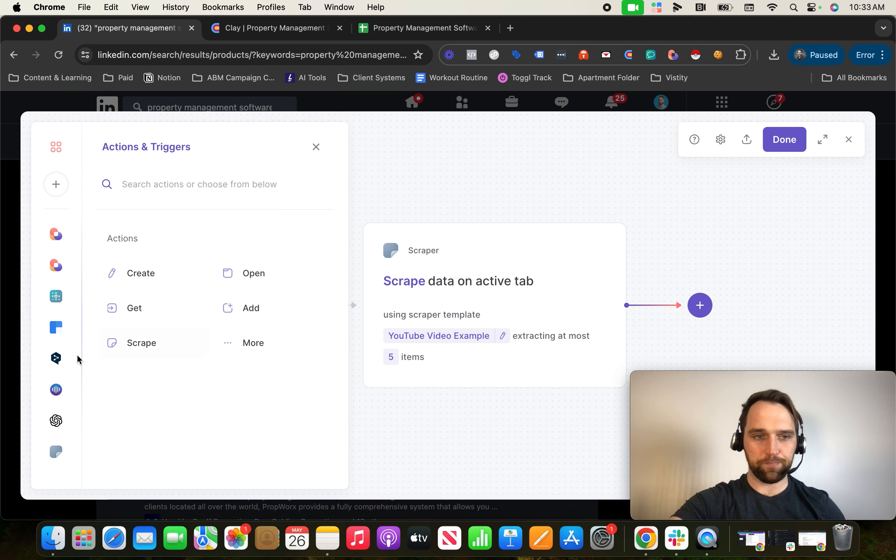
scroll(55, 445, down, 1)
click(57, 463)
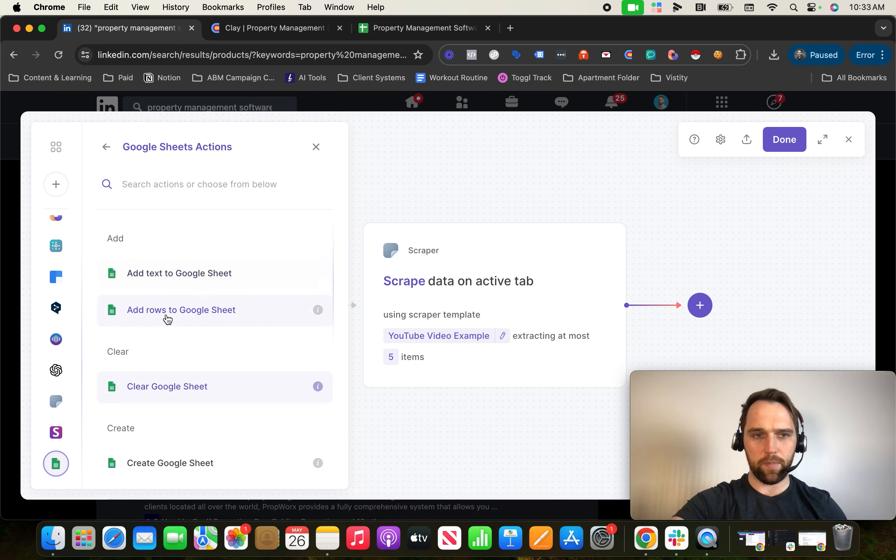
click(183, 318)
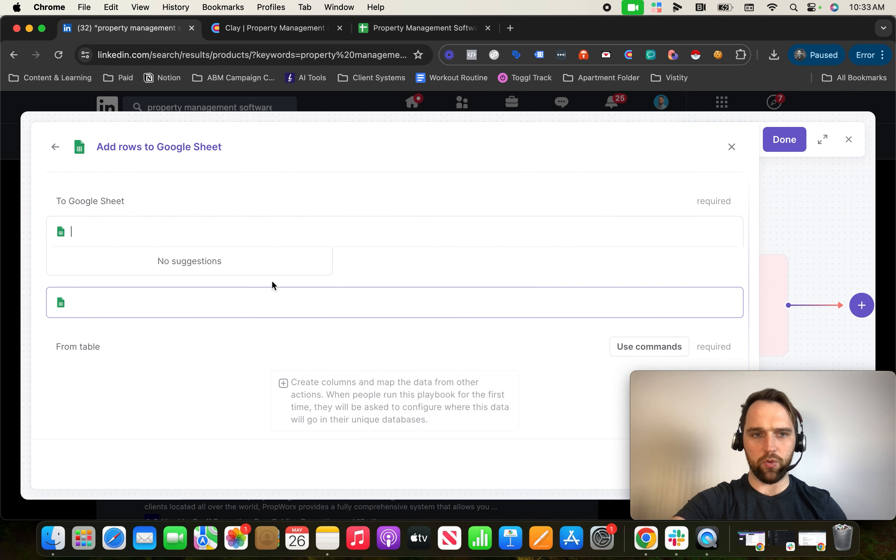
Check the sheet's header row, and set the add-rows action's destination to Sheet1 of the "Property Management Software" Google Sheet
click(411, 31)
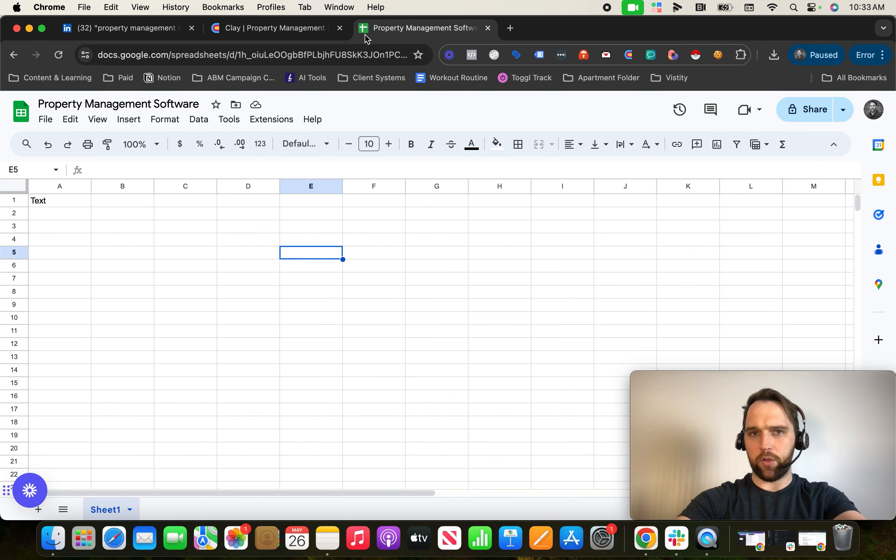
click(59, 200)
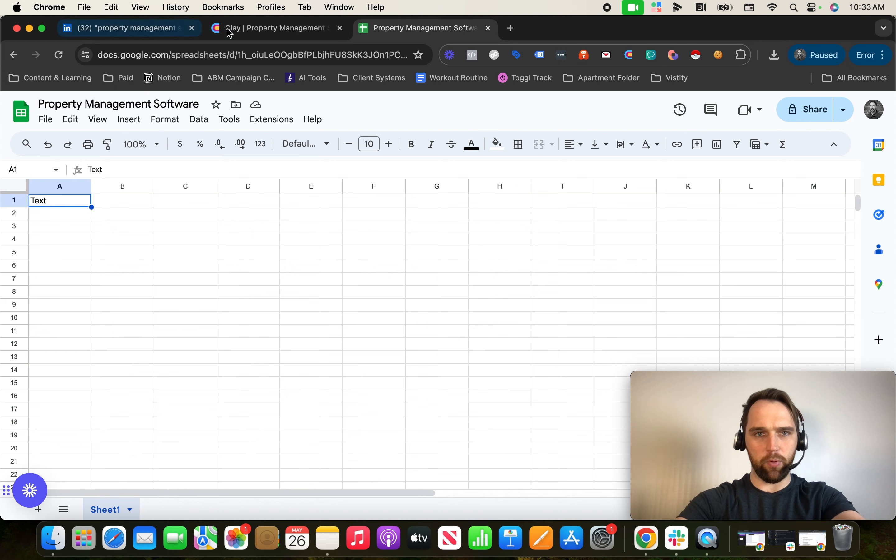
click(156, 30)
click(104, 229)
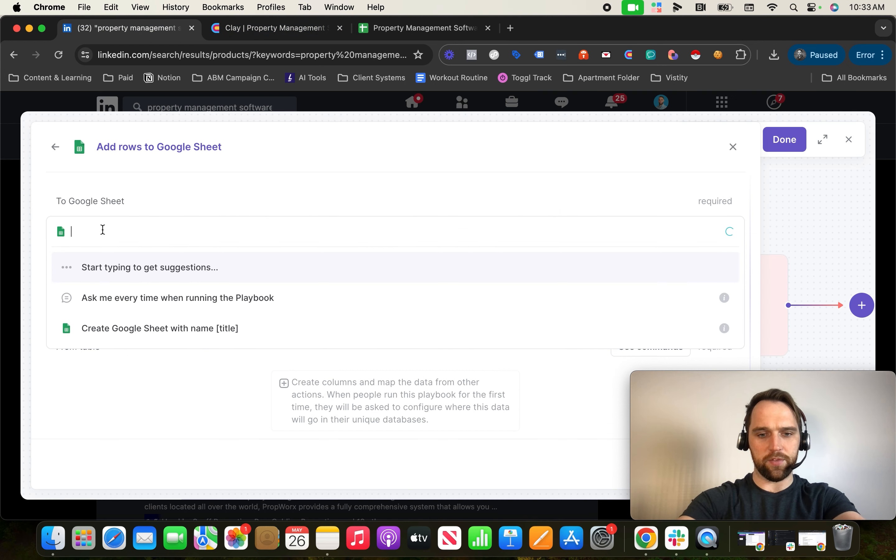
click(110, 309)
click(111, 407)
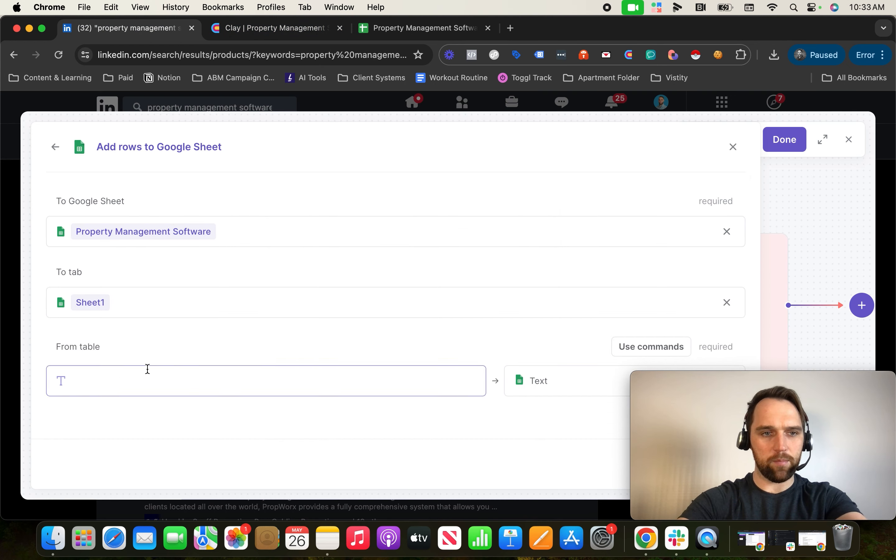
Map the scraper action's Text field to the sheet's Text column and finish the add-rows action's setup
click(158, 381)
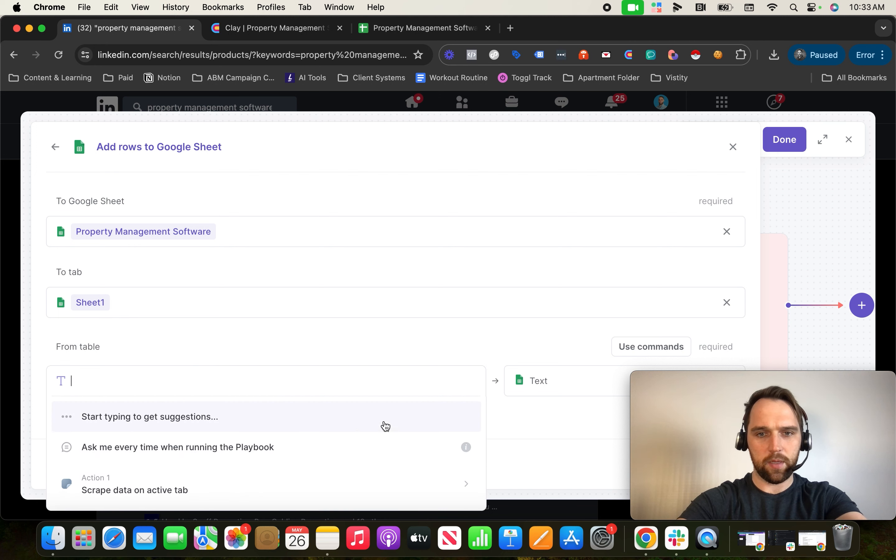
click(172, 484)
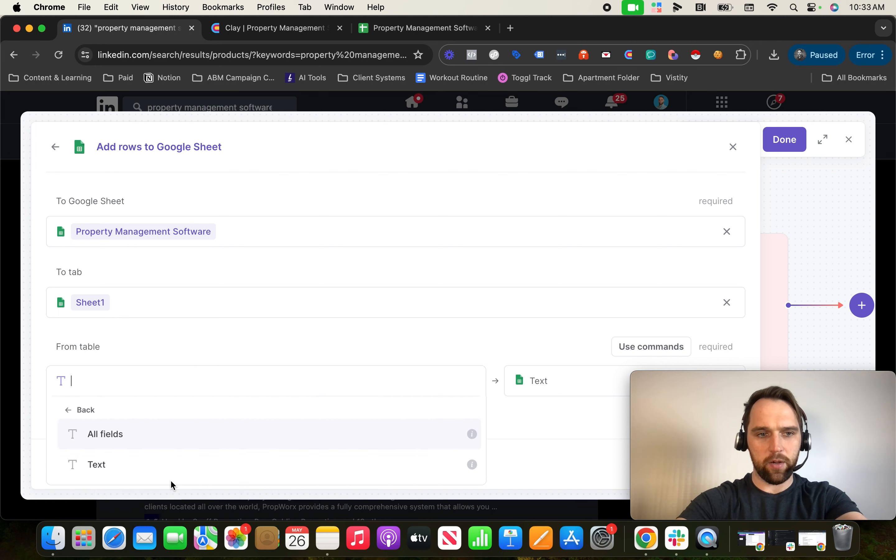
click(139, 468)
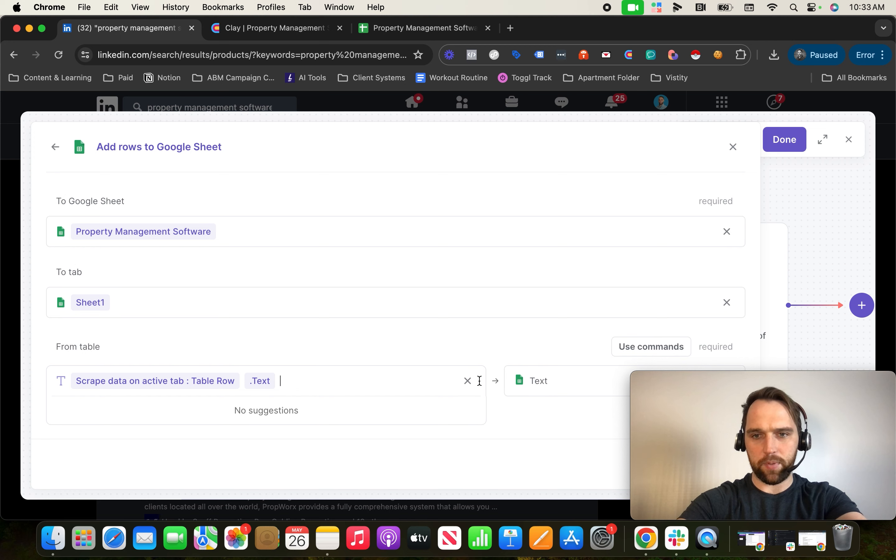
drag(763, 444, 362, 445)
click(721, 464)
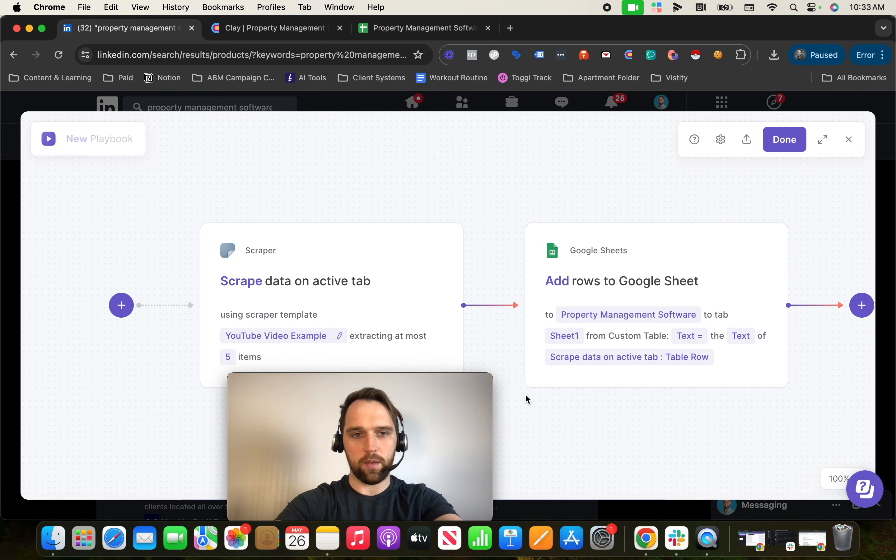
drag(377, 374, 773, 372)
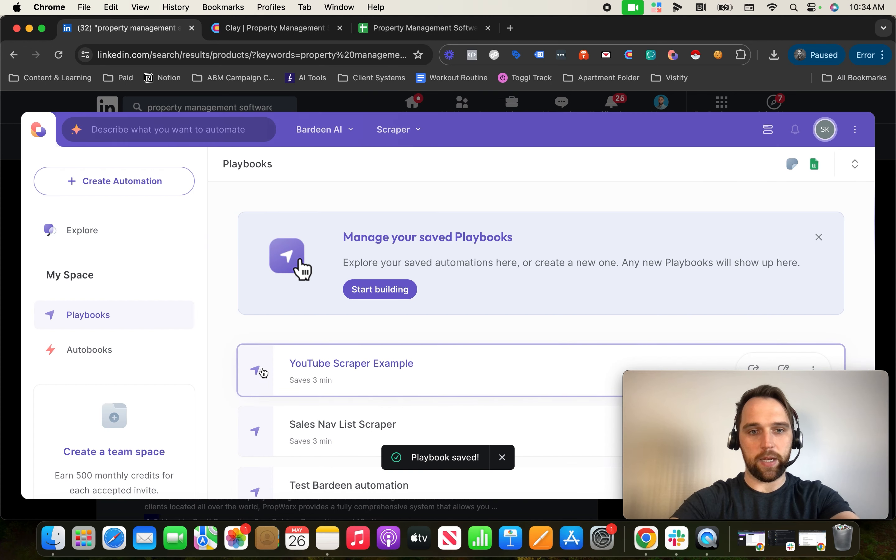
Run the "YouTube Scraper Example" playbook and inspect the scraped rows in the Property Management Software sheet
click(264, 373)
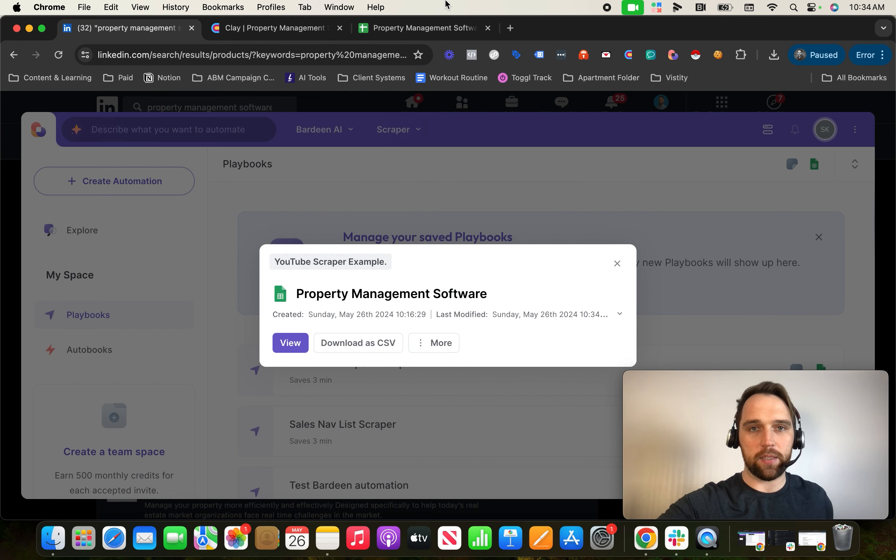
click(441, 26)
drag(43, 218, 46, 255)
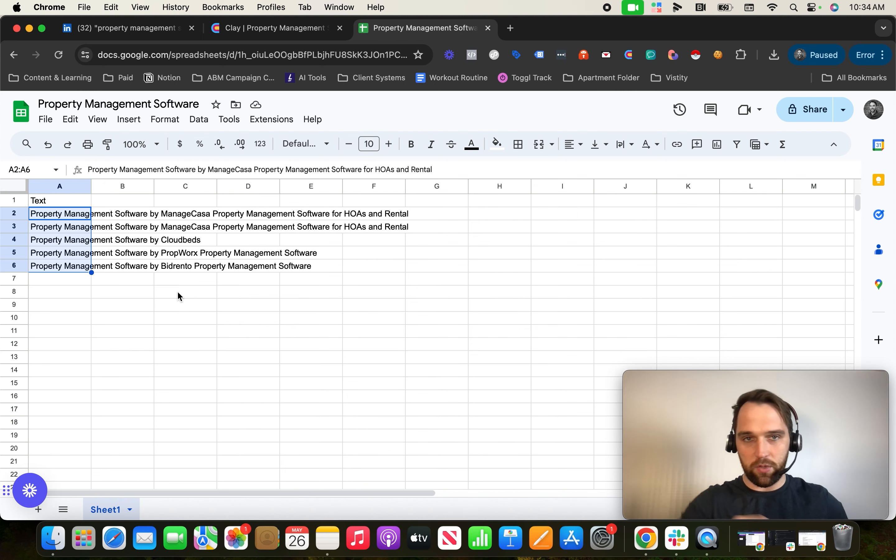
Switch to the Property Management SaaS table in Clay and examine the full text of the first row's Type cell
click(271, 34)
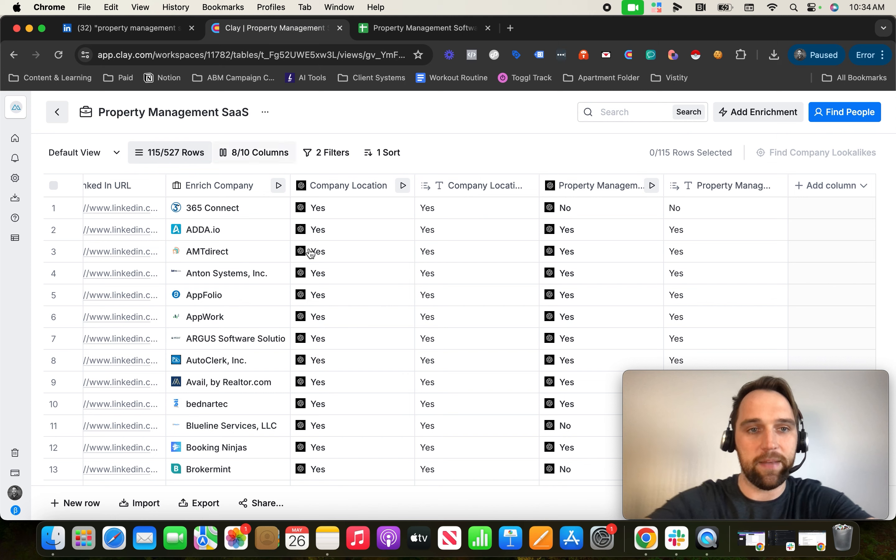
scroll(306, 231, left, 8)
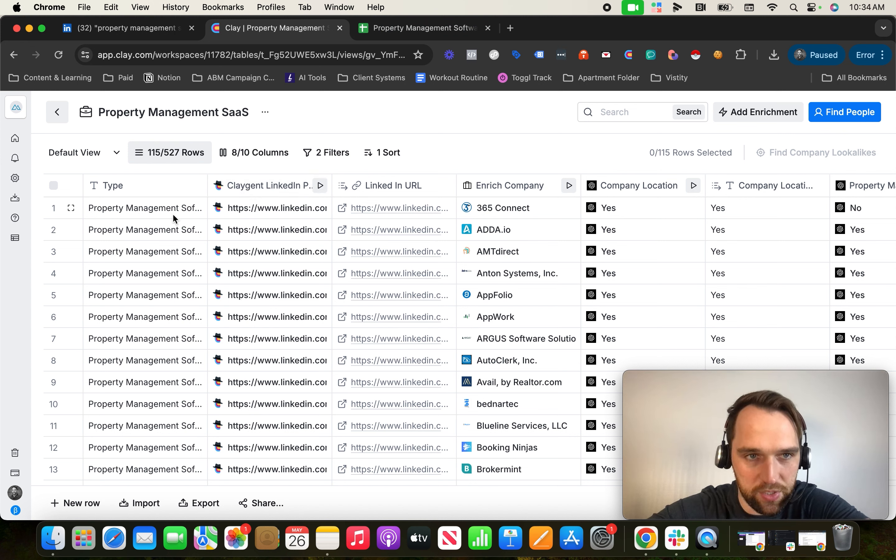
click(160, 208)
click(161, 208)
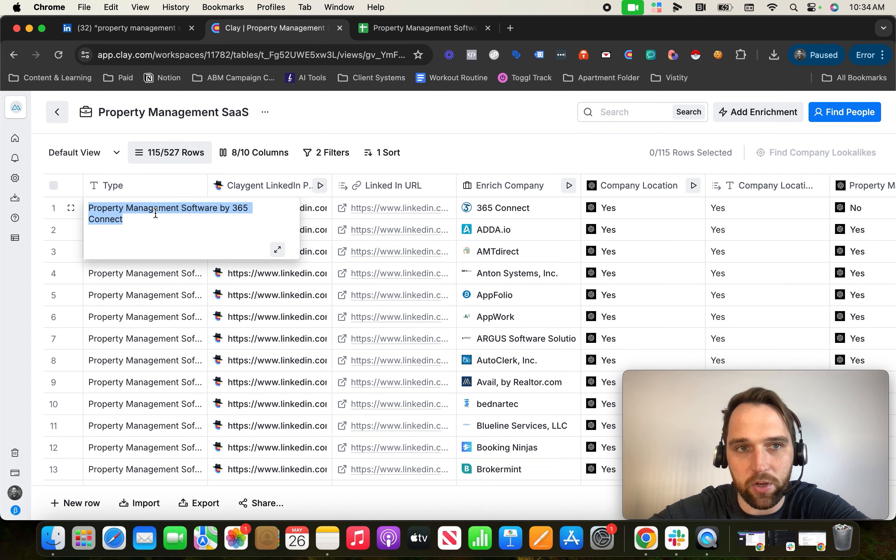
Return to the LinkedIn product results, dismiss the Bardeen overlay, and look at the company line under each product
click(153, 31)
click(724, 135)
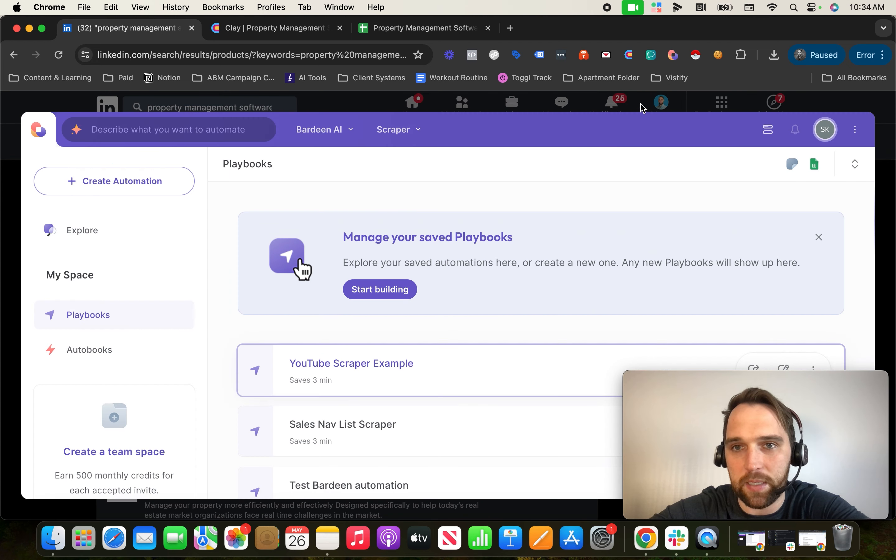
click(12, 291)
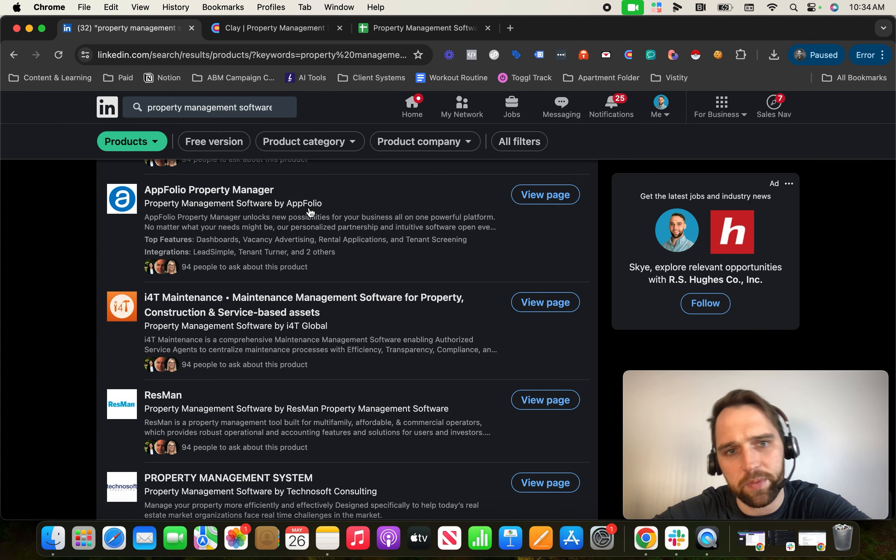
Switch back to Clay and review the Claygent LinkedIn Profile URL column's mission prompt and its Type input, leaving the configuration unsaved
click(276, 29)
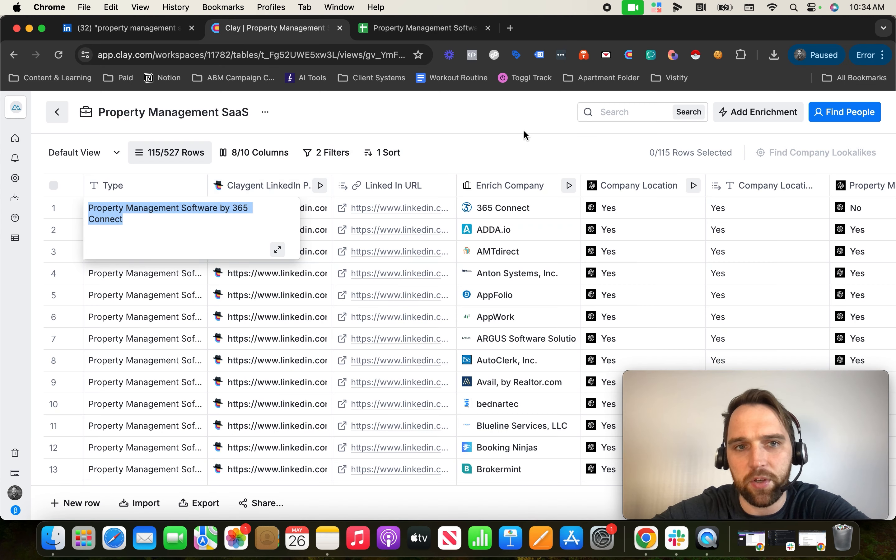
click(524, 130)
click(268, 191)
click(263, 237)
drag(721, 371, 239, 369)
scroll(660, 310, down, 5)
click(656, 296)
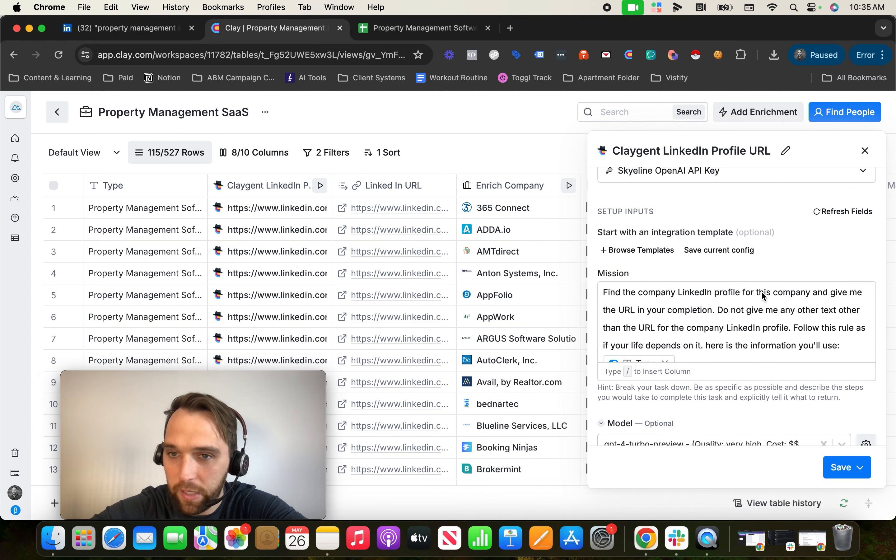
click(644, 307)
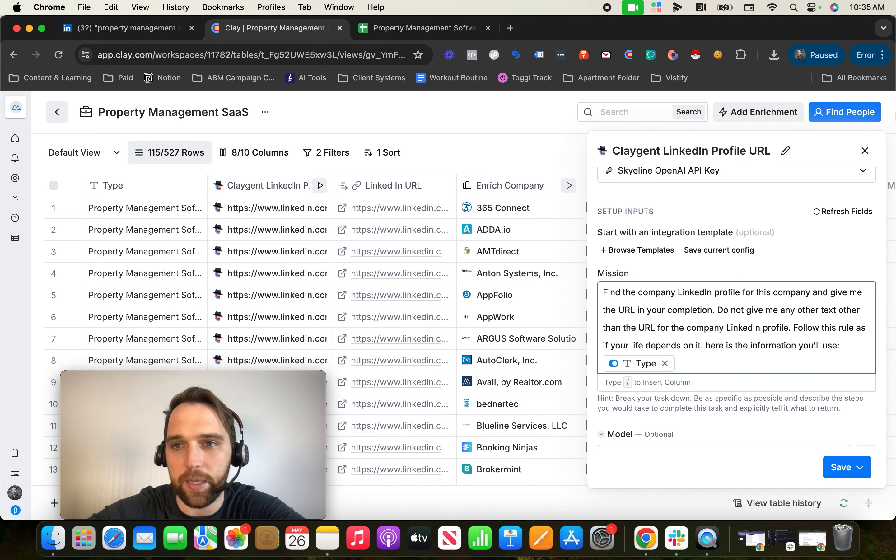
click(867, 152)
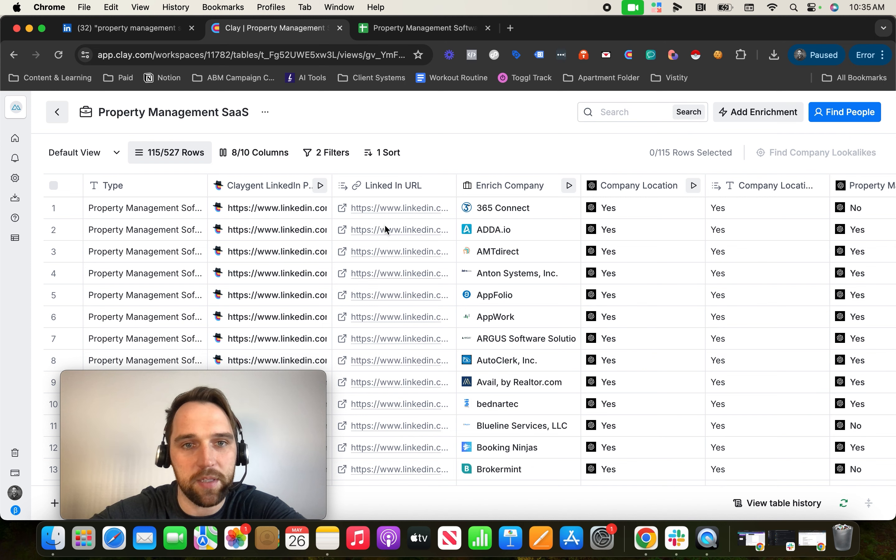
Examine the table's Enrich Company, Company Location and Property Management qualification columns
scroll(426, 245, right, 8)
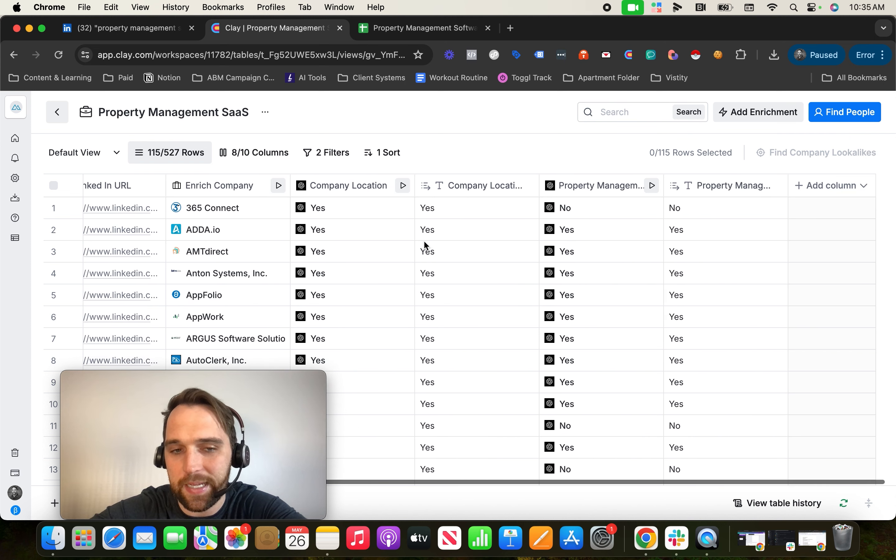
mouse_move(227, 376)
drag(227, 376, 171, 375)
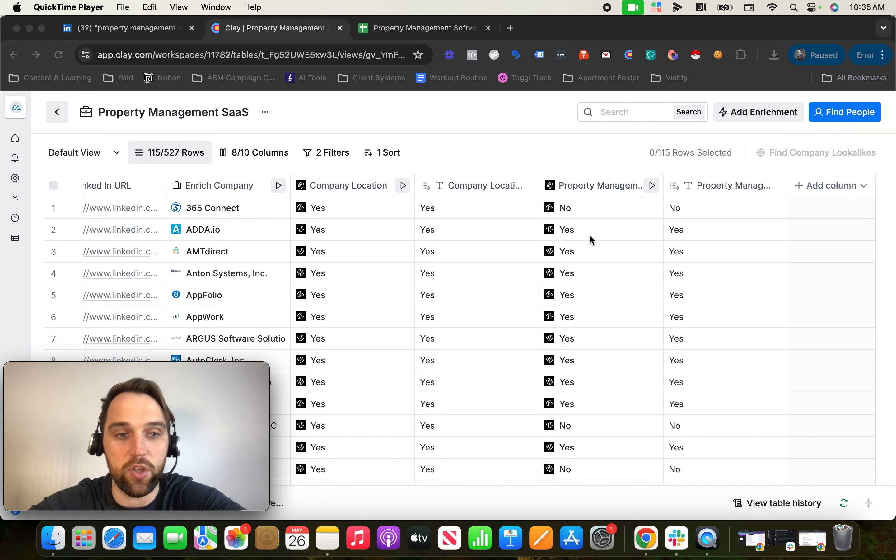
mouse_move(174, 367)
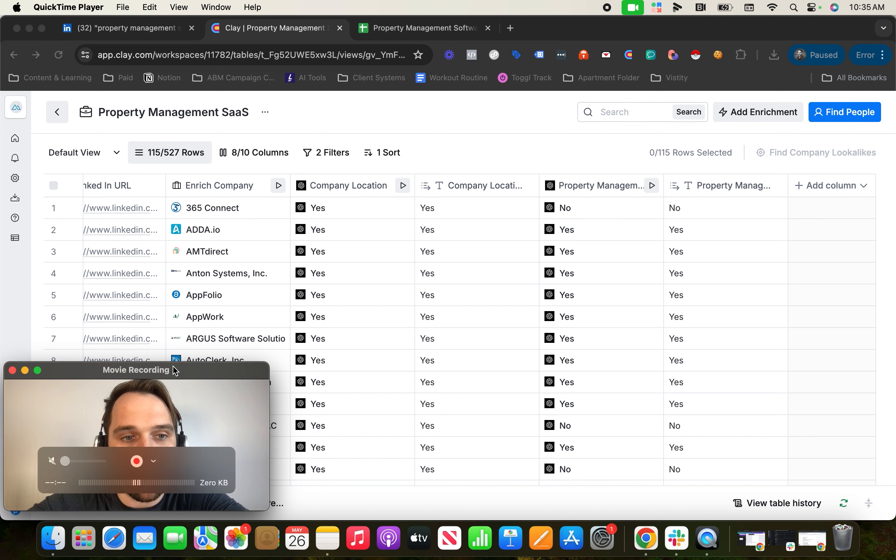
drag(173, 368, 173, 377)
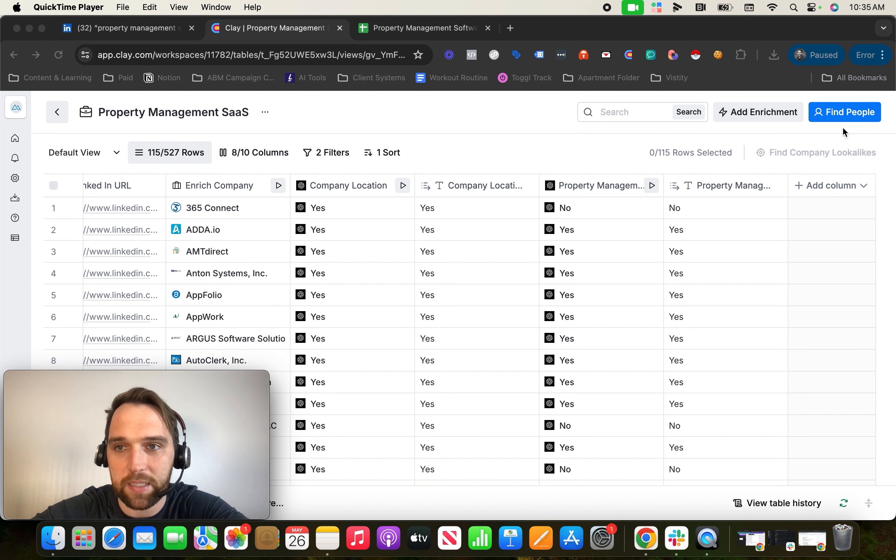
Open Find People for the table's companies, review its Linked In URL source column and filters, and exit without importing
click(844, 114)
click(843, 112)
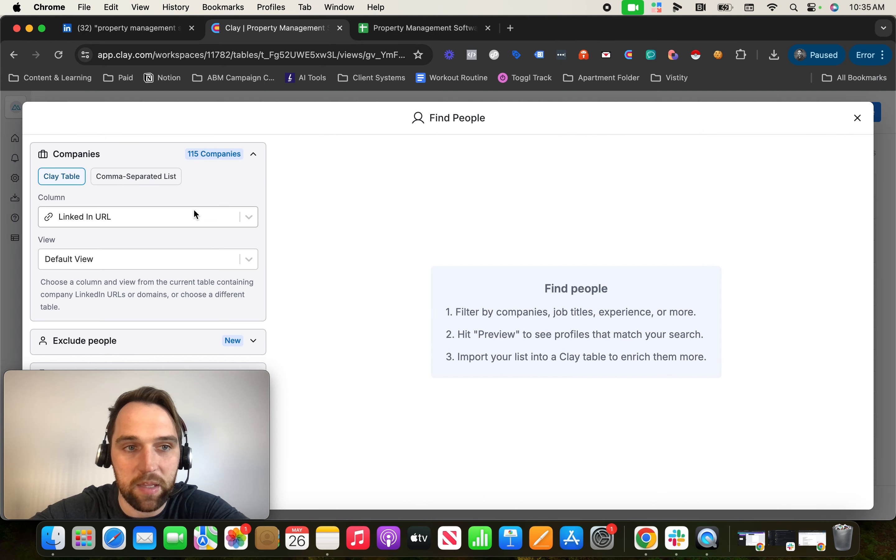
scroll(126, 327, down, 1)
scroll(122, 325, down, 5)
scroll(122, 324, up, 6)
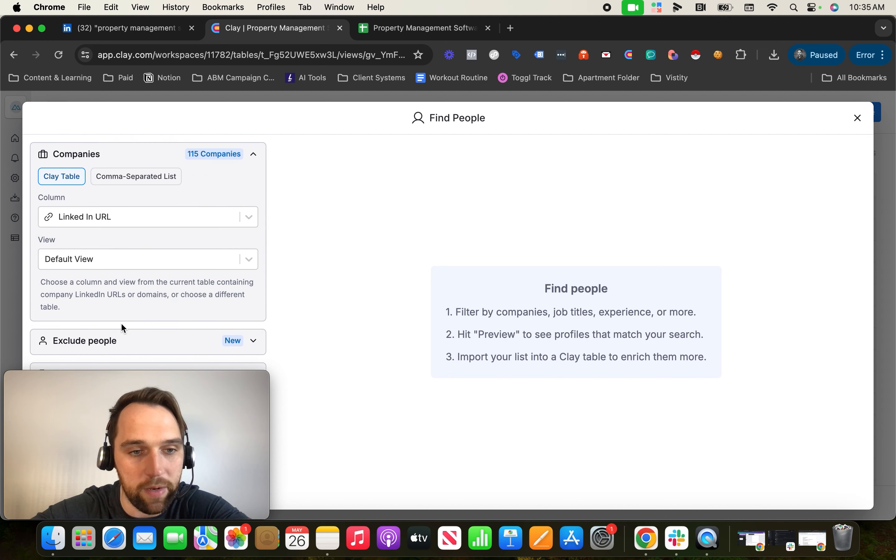
click(858, 118)
click(571, 246)
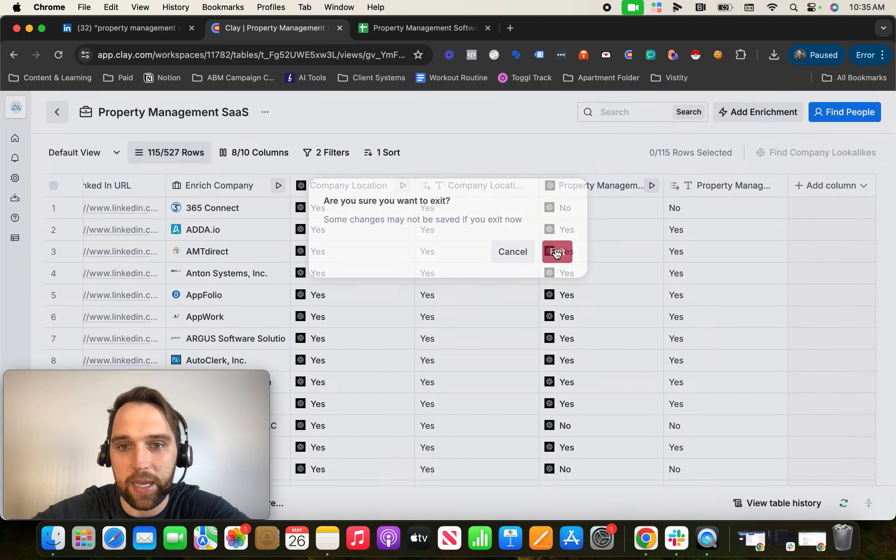